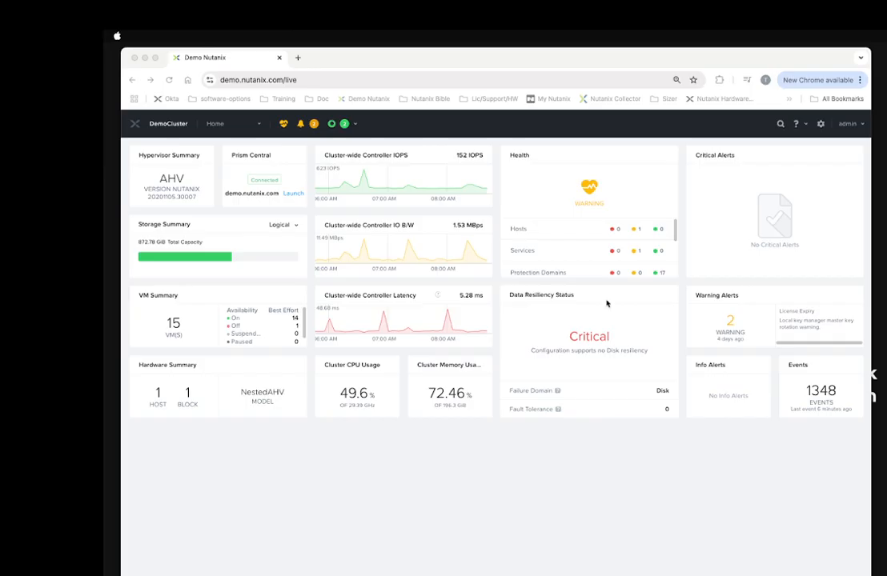
- Go to the cluster's VM page and start creating a new VM named demo1
{"action": "left_click", "coordinate": [258, 128]}
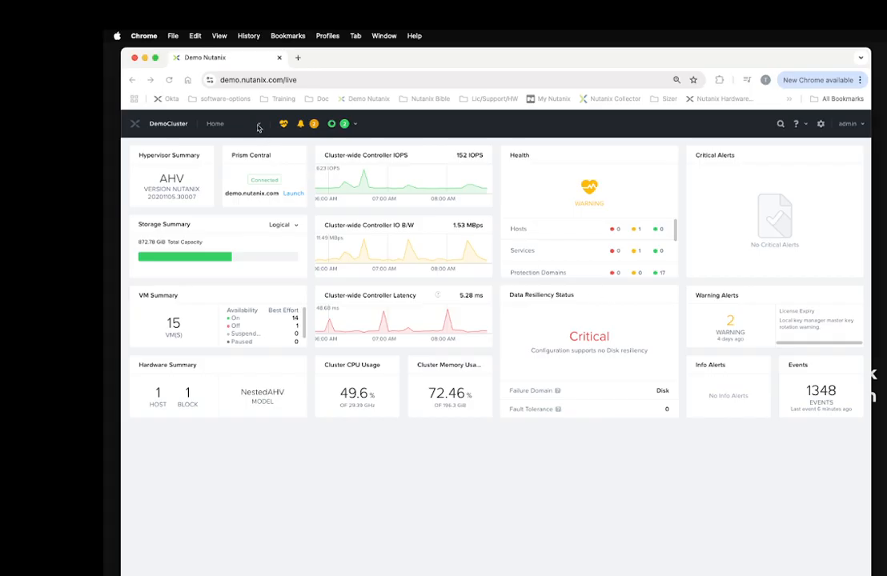
{"action": "left_click", "coordinate": [257, 126]}
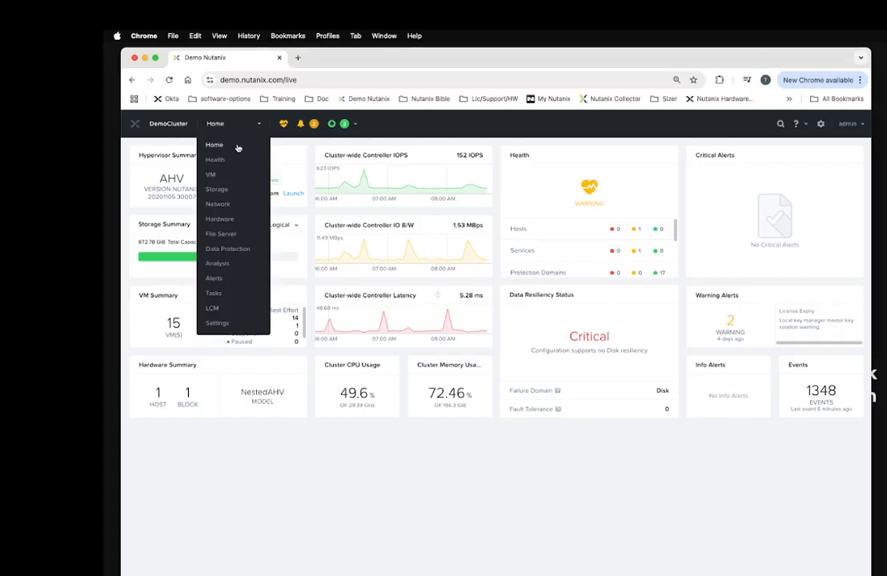
{"action": "left_click", "coordinate": [212, 175]}
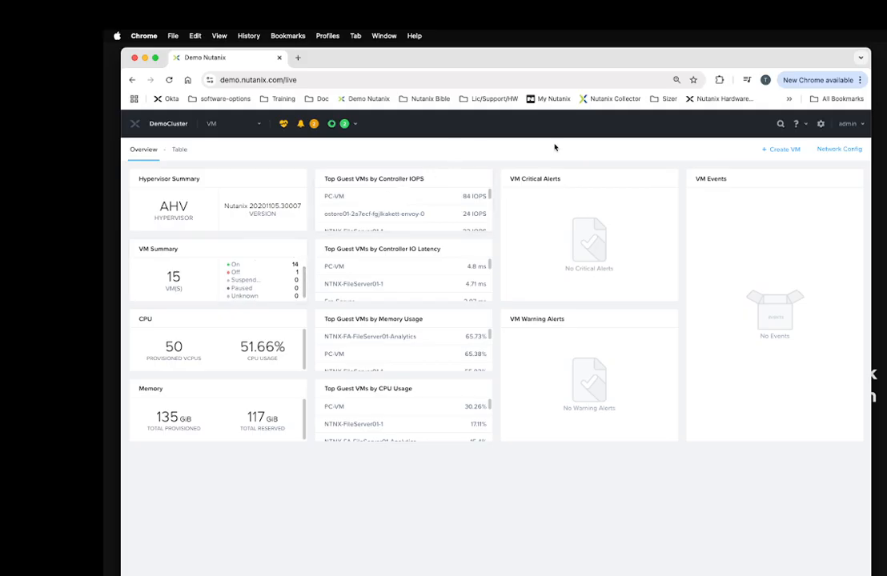
{"action": "left_click", "coordinate": [789, 151]}
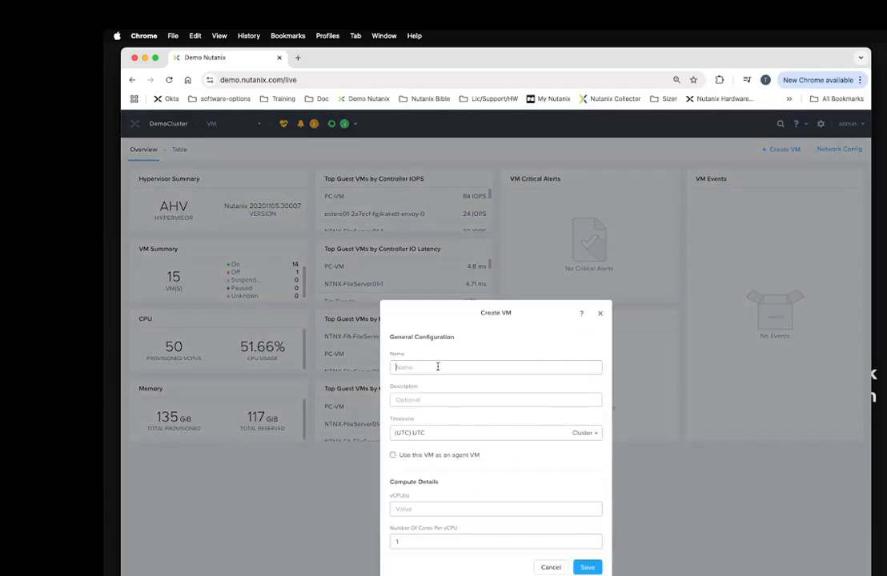
{"action": "left_click", "coordinate": [438, 366]}
{"action": "type", "text": "demo1"}
- Set the new VM's compute details to 2 vCPUs and 4 GiB of memory
{"action": "scroll", "coordinate": [516, 401], "scroll_direction": "down", "scroll_amount": 2}
{"action": "scroll", "coordinate": [515, 400], "scroll_direction": "down", "scroll_amount": 1}
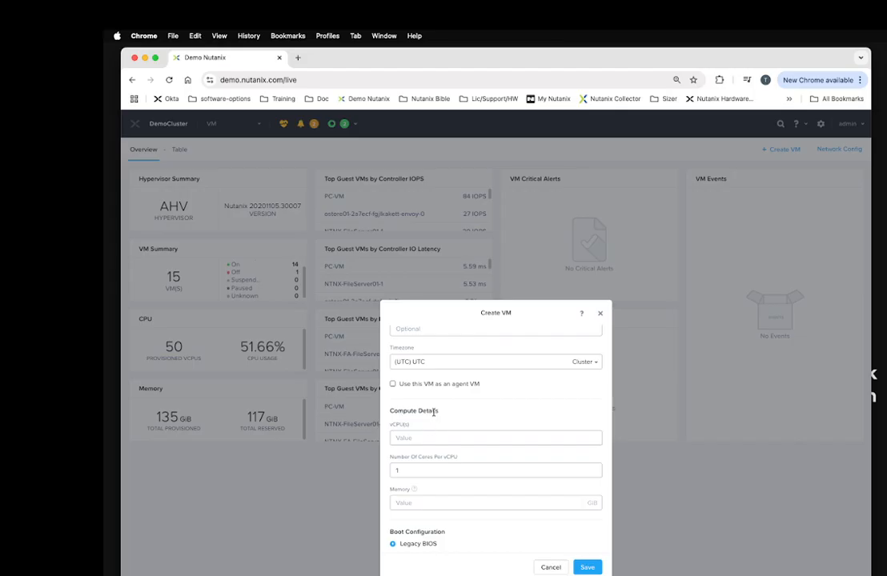
{"action": "scroll", "coordinate": [460, 422], "scroll_direction": "down", "scroll_amount": 2}
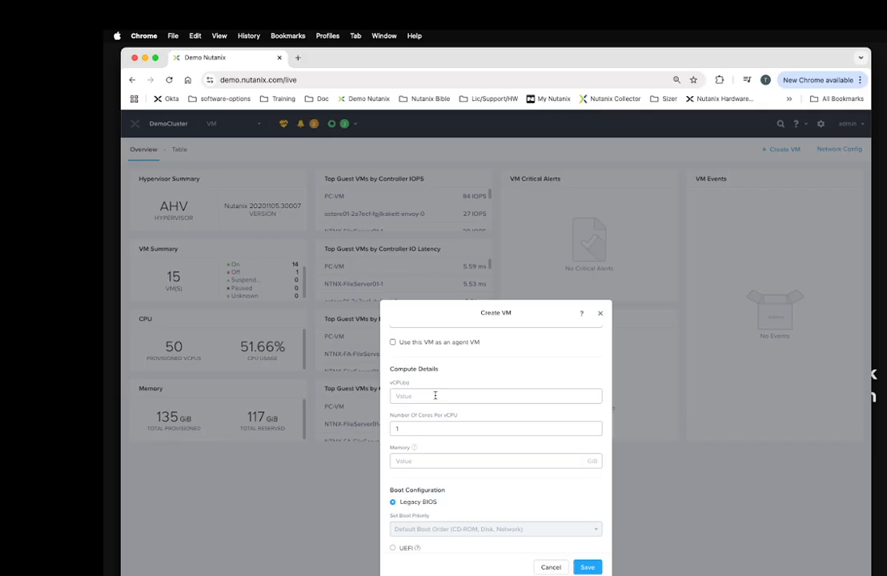
{"action": "left_click", "coordinate": [435, 396]}
{"action": "type", "text": "3"}
{"action": "key", "text": "BackSpace"}
{"action": "type", "text": "2"}
{"action": "left_click", "coordinate": [426, 463]}
{"action": "type", "text": "4"}
- Add a SCSI disk to the VM, cloned from the Image Service using the Windows_Server_2016_STD_CORE_DC image
{"action": "scroll", "coordinate": [481, 458], "scroll_direction": "down", "scroll_amount": 3}
{"action": "scroll", "coordinate": [483, 461], "scroll_direction": "down", "scroll_amount": 3}
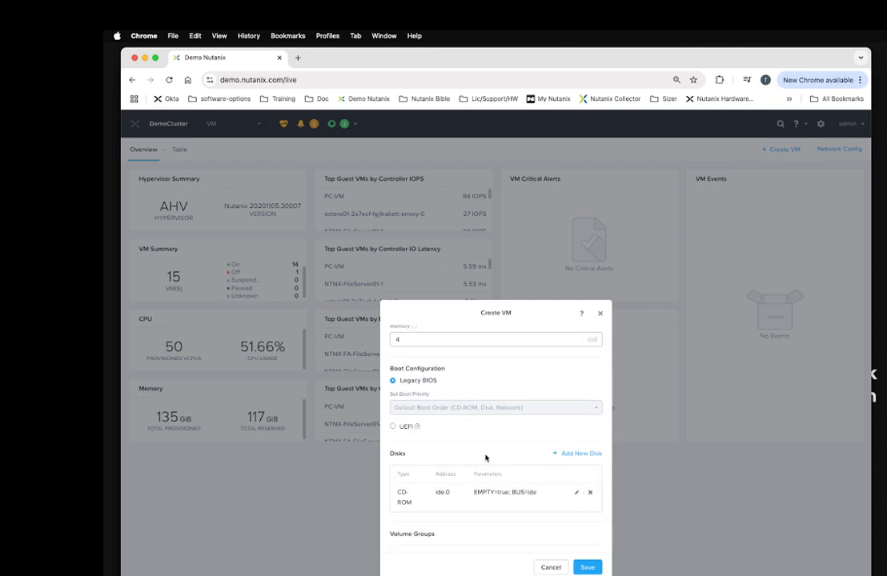
{"action": "left_click", "coordinate": [582, 454]}
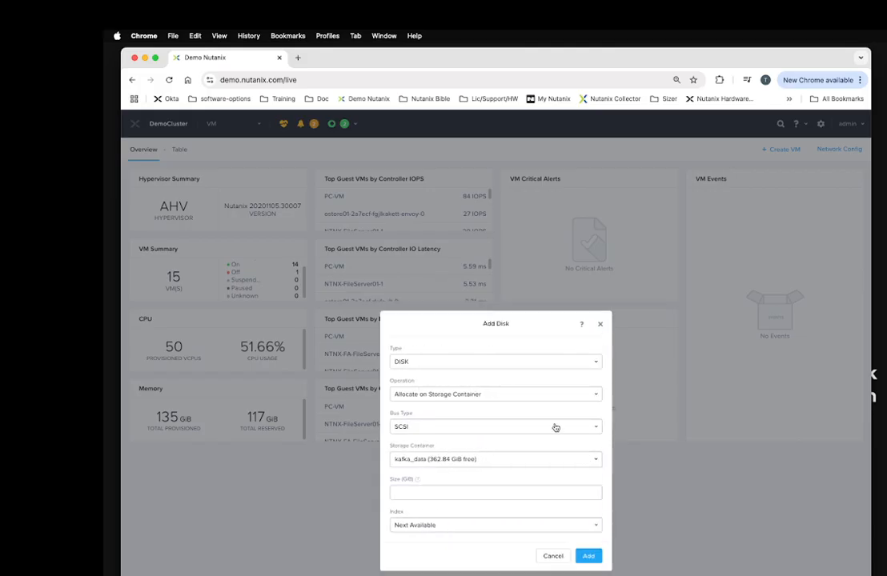
{"action": "left_click", "coordinate": [488, 395]}
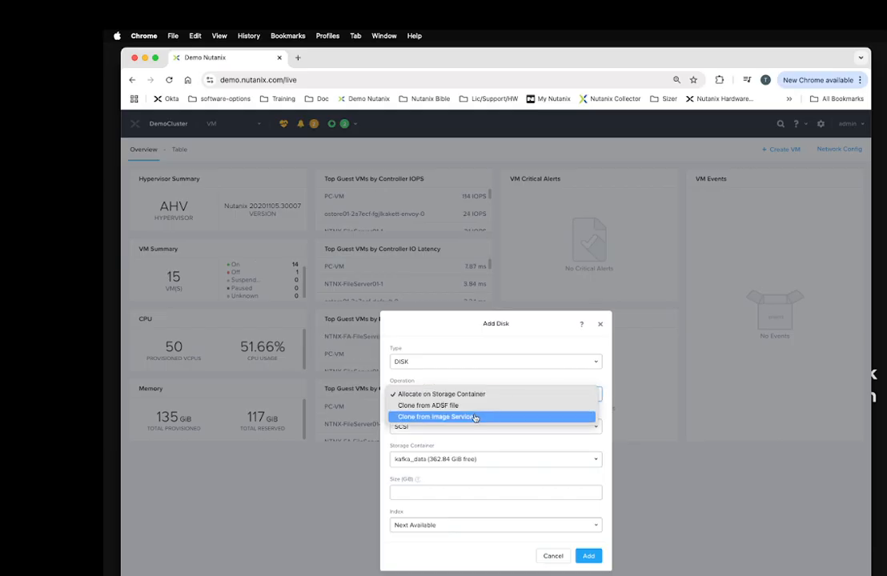
{"action": "left_click", "coordinate": [474, 417]}
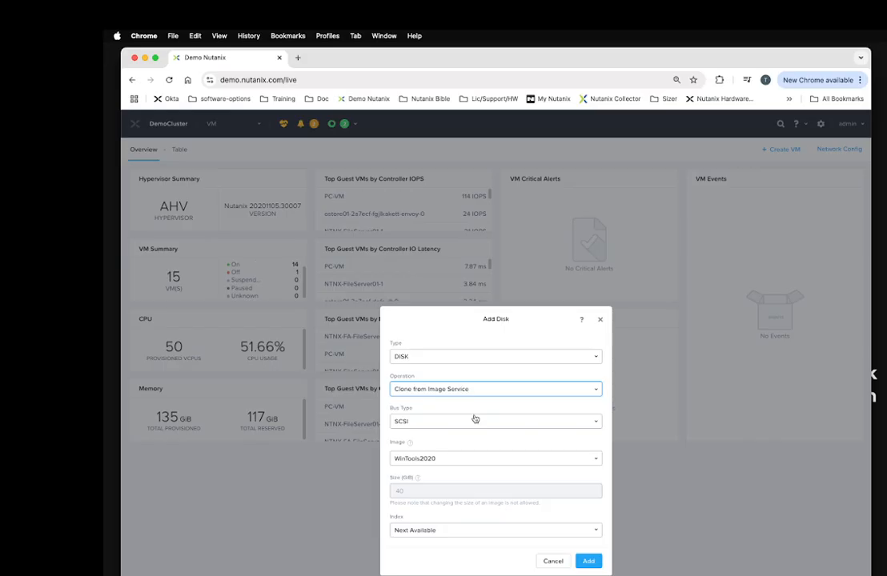
{"action": "left_click", "coordinate": [481, 461]}
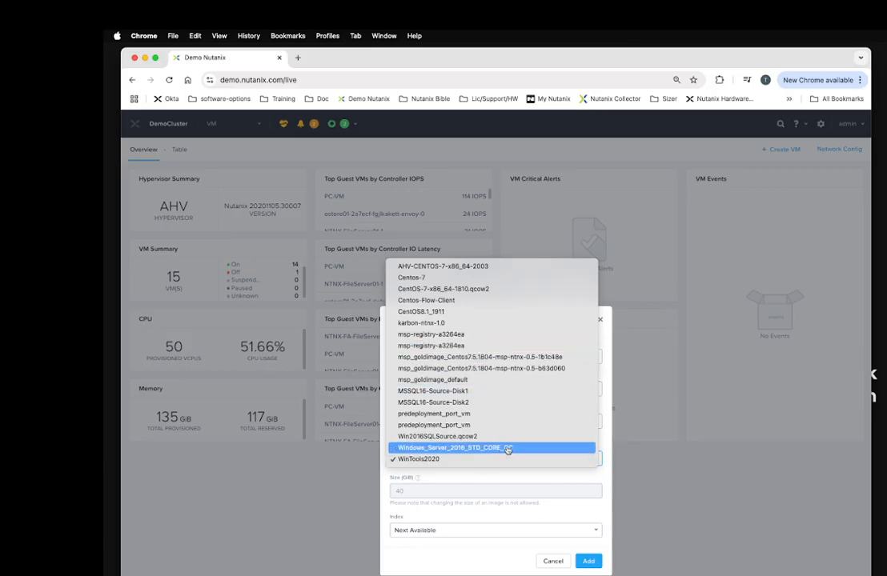
{"action": "left_click", "coordinate": [454, 451]}
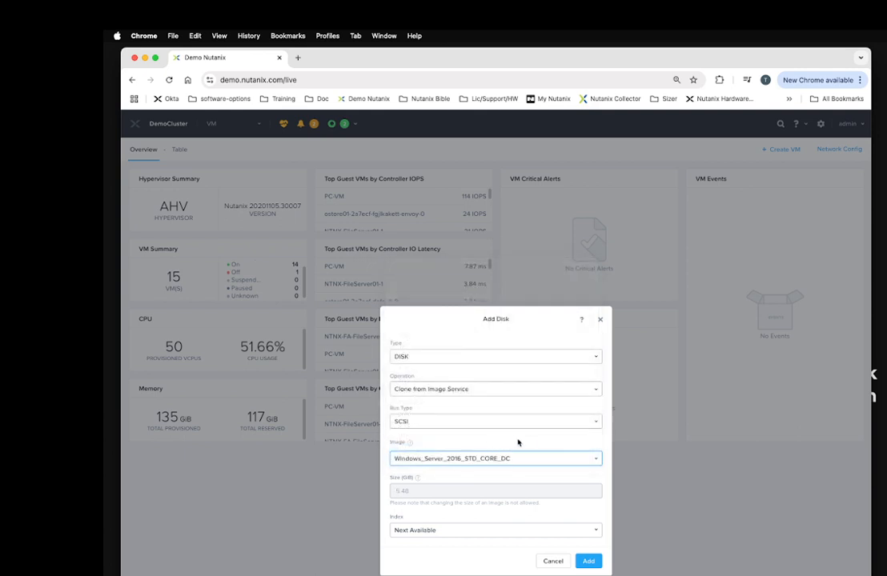
{"action": "left_click", "coordinate": [589, 562]}
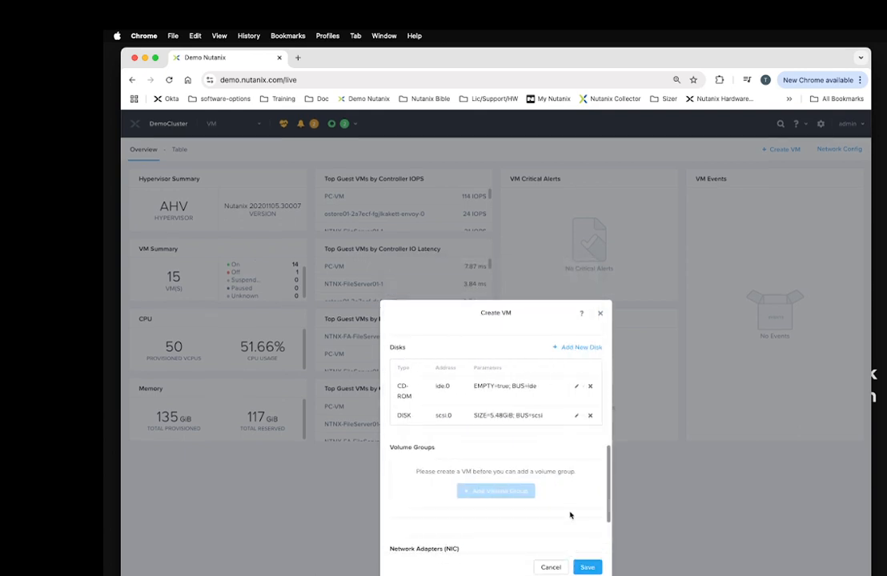
- Add a second SCSI disk of 5 GiB, allocated on the kafka_data storage container
{"action": "left_click", "coordinate": [573, 349]}
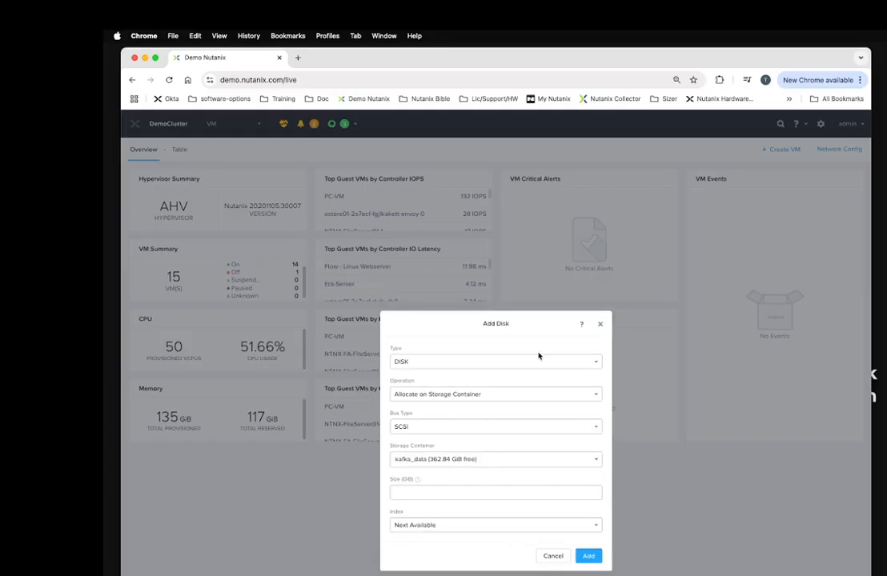
{"action": "left_click", "coordinate": [475, 394]}
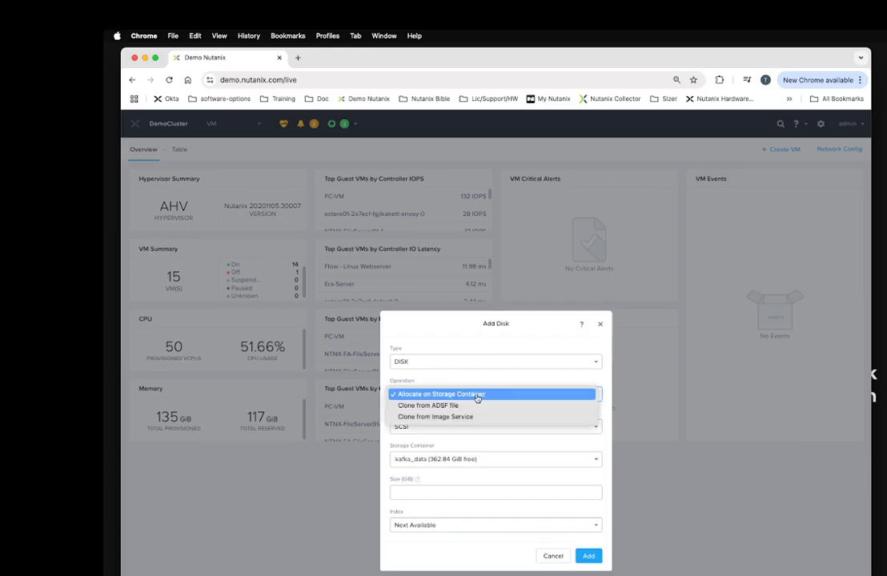
{"action": "left_click", "coordinate": [479, 394]}
{"action": "left_click", "coordinate": [418, 488]}
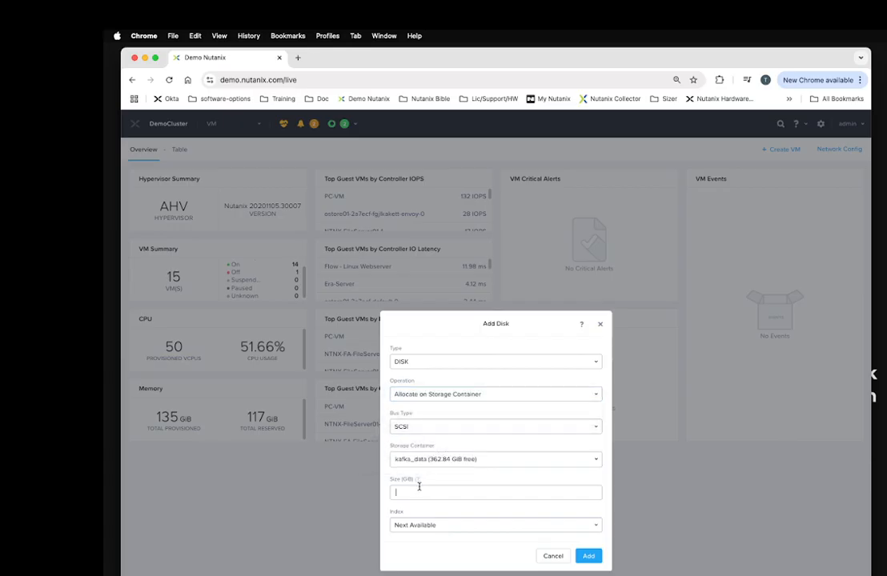
{"action": "type", "text": "5"}
{"action": "left_click", "coordinate": [588, 556]}
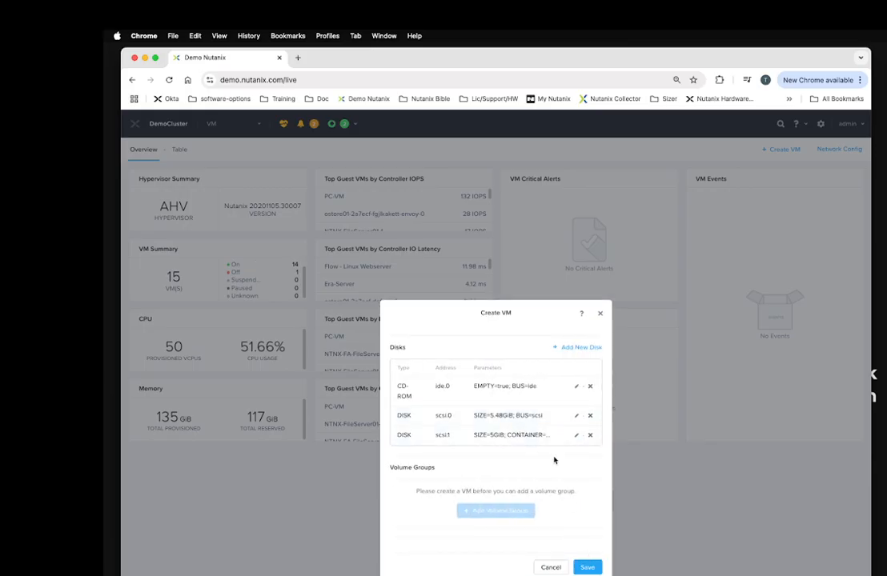
- Add a connected network adapter on the IPAM_Default subnet with DHCP address assignment
{"action": "scroll", "coordinate": [585, 477], "scroll_direction": "down", "scroll_amount": 3}
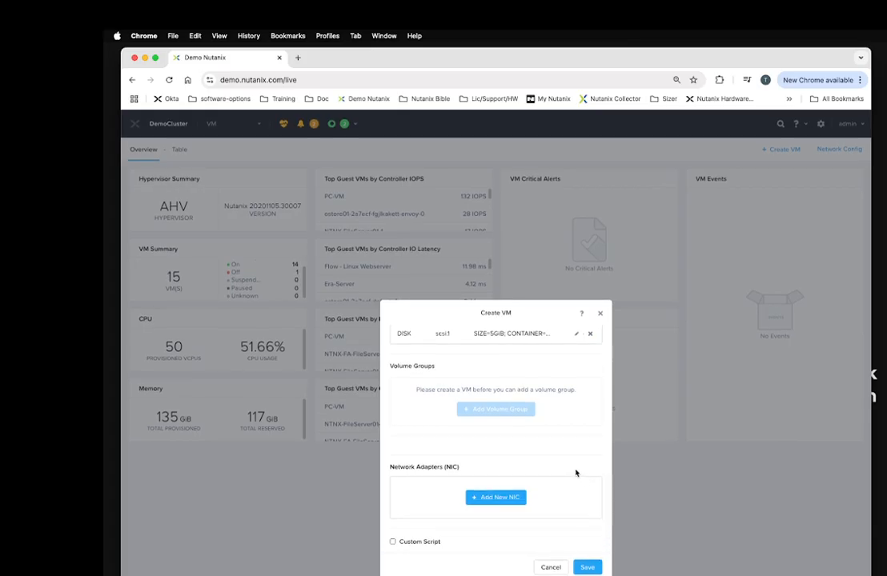
{"action": "left_click", "coordinate": [515, 498]}
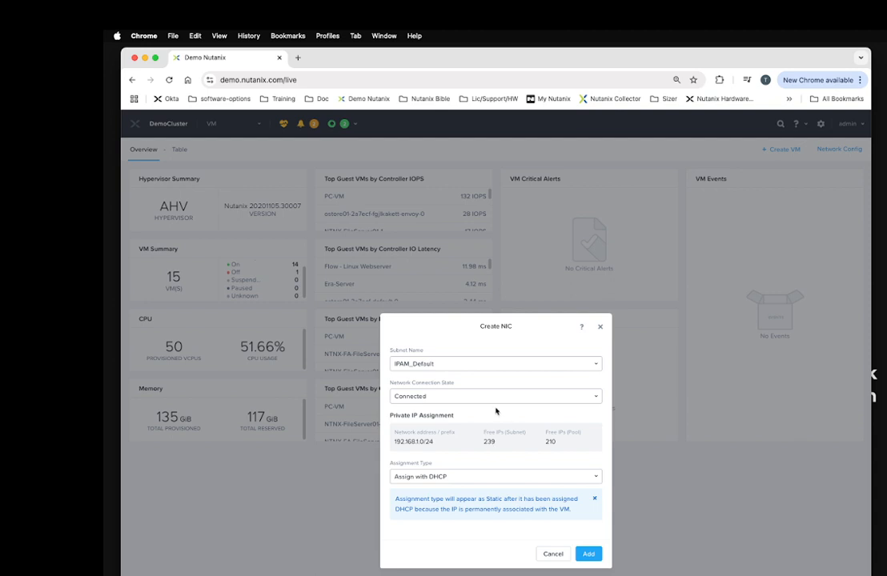
{"action": "left_click", "coordinate": [588, 553]}
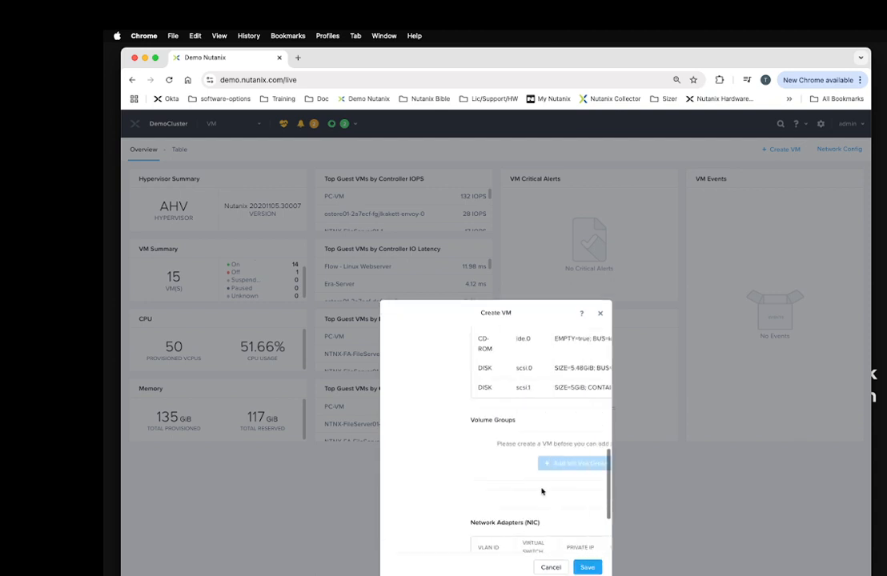
{"action": "scroll", "coordinate": [528, 479], "scroll_direction": "down", "scroll_amount": 4}
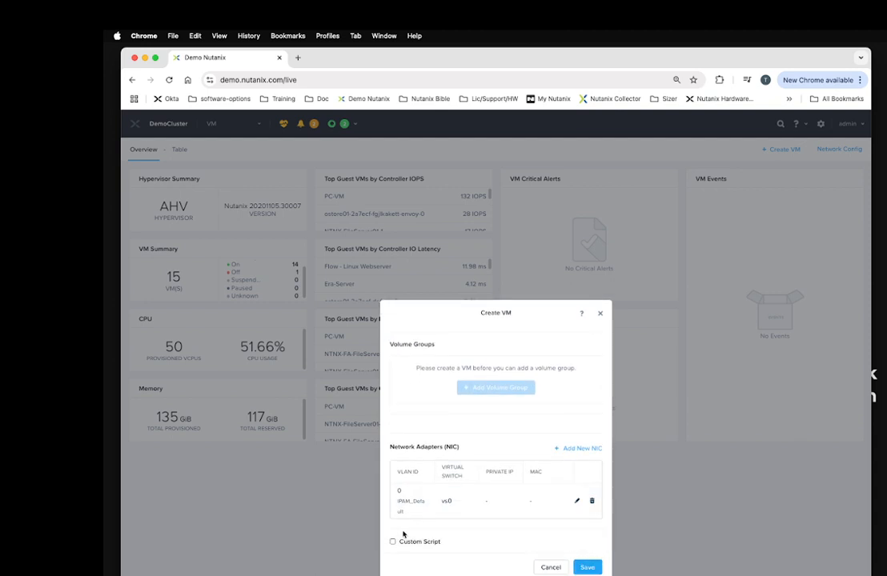
{"action": "left_click", "coordinate": [392, 542]}
{"action": "scroll", "coordinate": [516, 518], "scroll_direction": "down", "scroll_amount": 3}
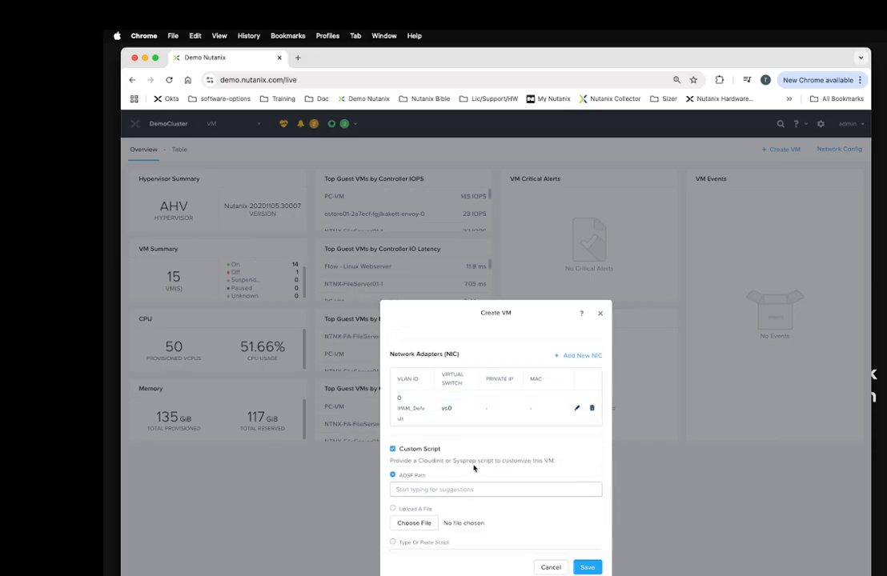
{"action": "scroll", "coordinate": [535, 469], "scroll_direction": "down", "scroll_amount": 3}
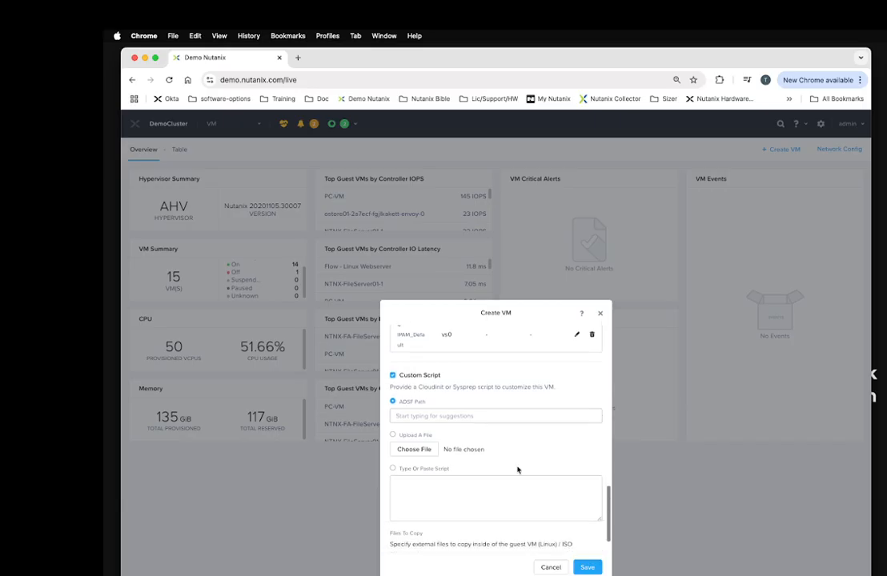
{"action": "left_click", "coordinate": [459, 494]}
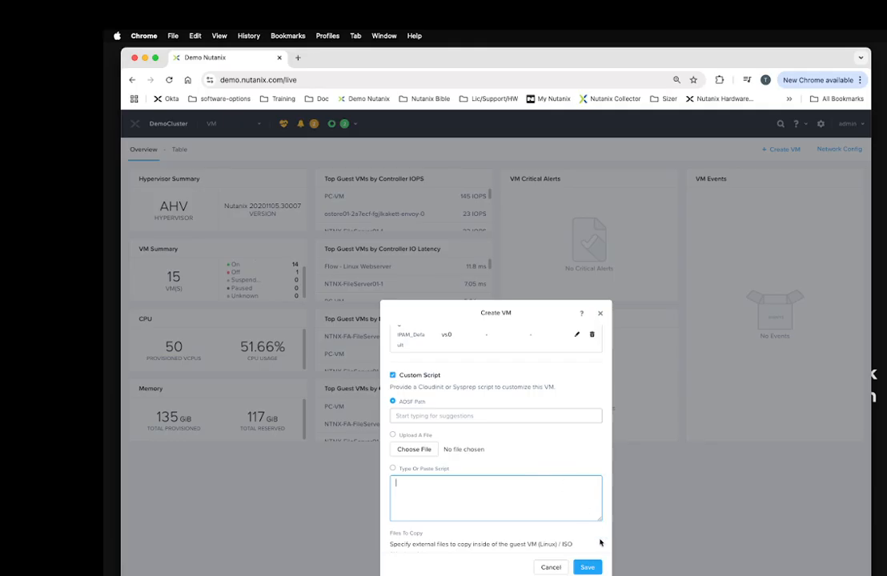
{"action": "left_click", "coordinate": [392, 374]}
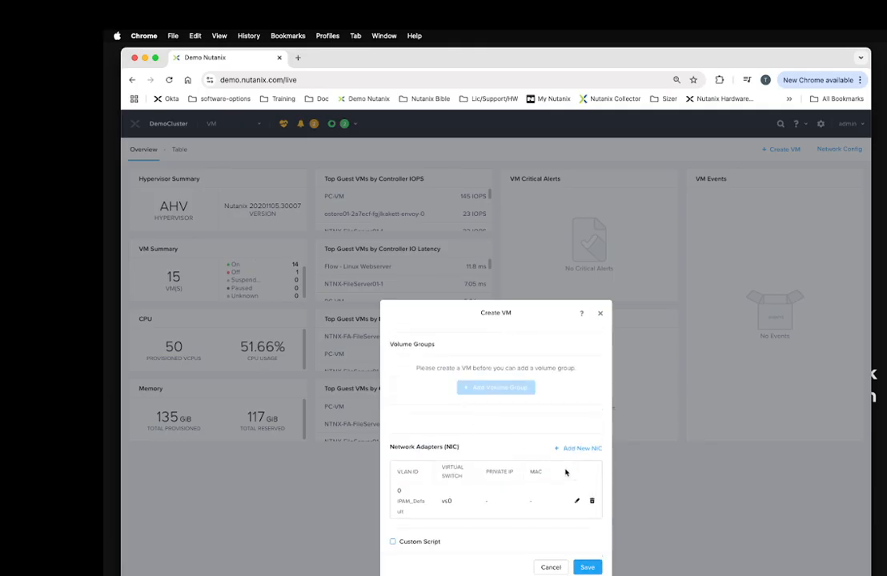
- Save the demo1 VM configuration and check its creation progress in the recent tasks
{"action": "left_click", "coordinate": [586, 567]}
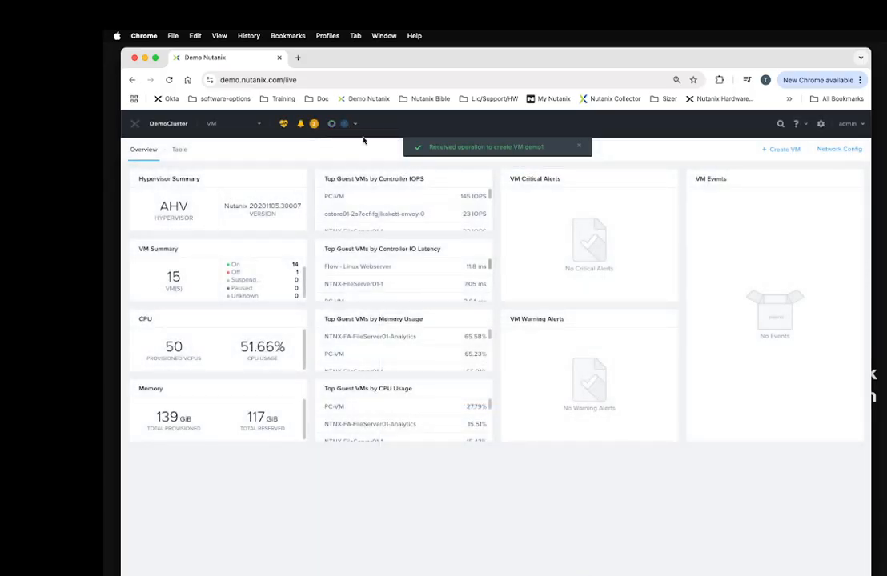
{"action": "left_click", "coordinate": [348, 125]}
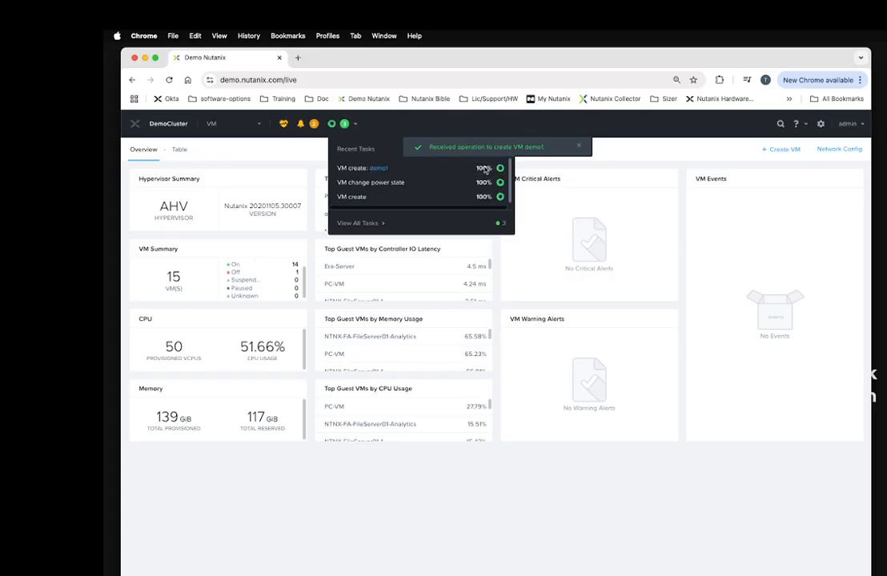
{"action": "left_click", "coordinate": [295, 156]}
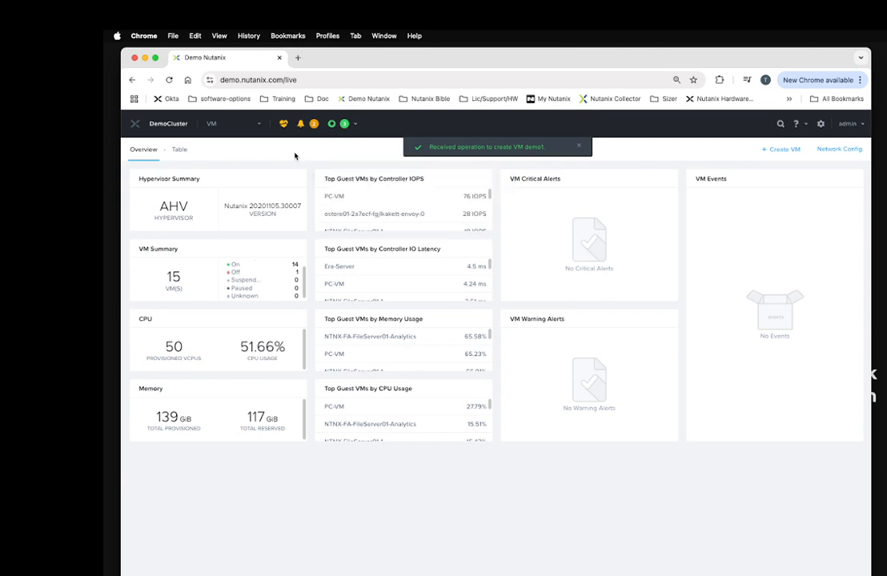
- Find the demo1 VM on the first page of the VM table and power it on
{"action": "left_click", "coordinate": [183, 153]}
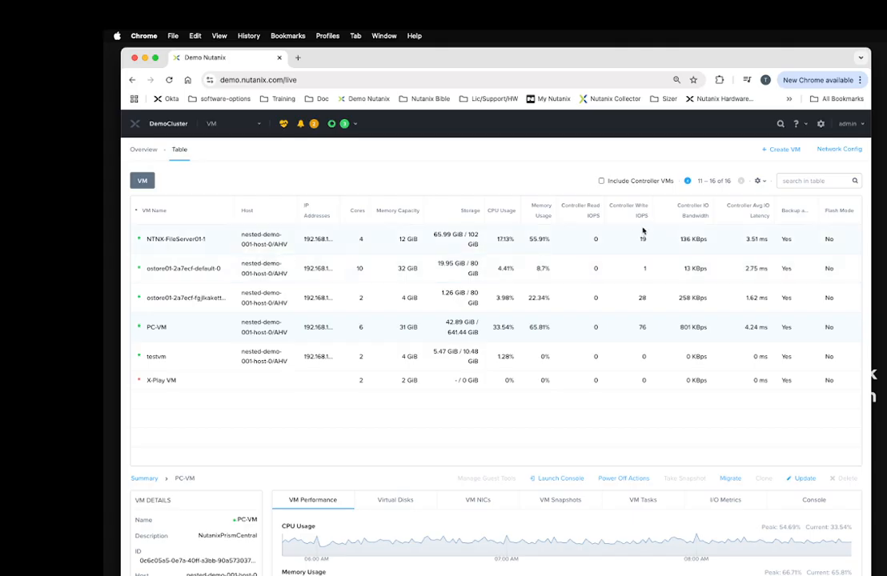
{"action": "left_click", "coordinate": [687, 182]}
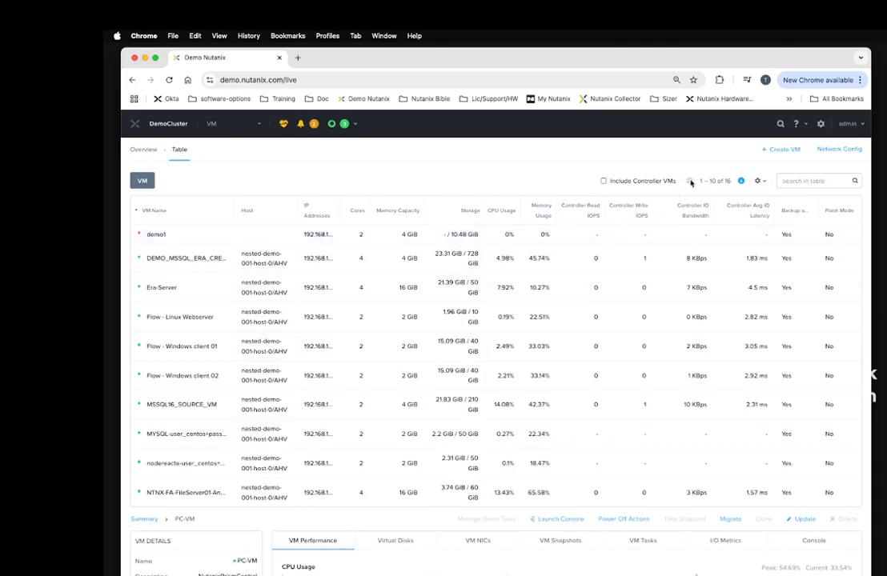
{"action": "left_click", "coordinate": [197, 235]}
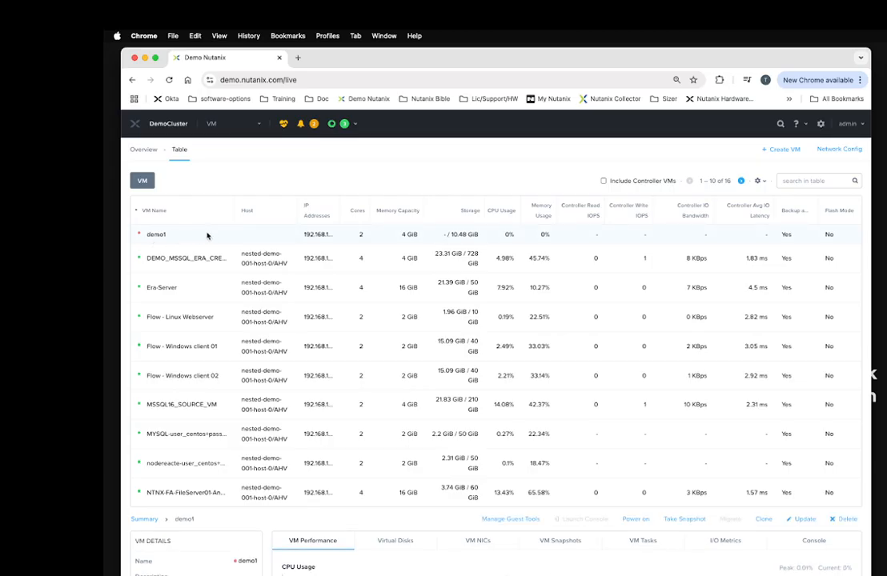
{"action": "right_click", "coordinate": [206, 235]}
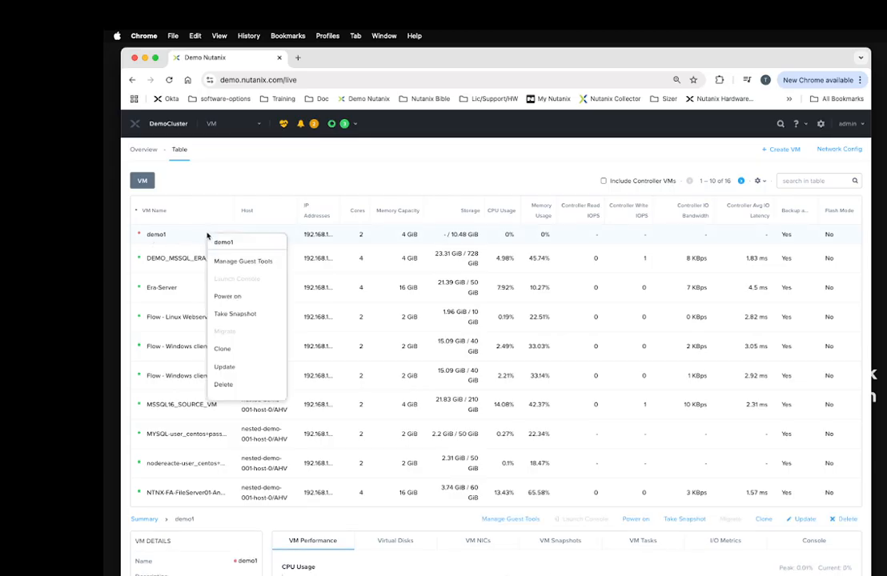
{"action": "left_click", "coordinate": [162, 232]}
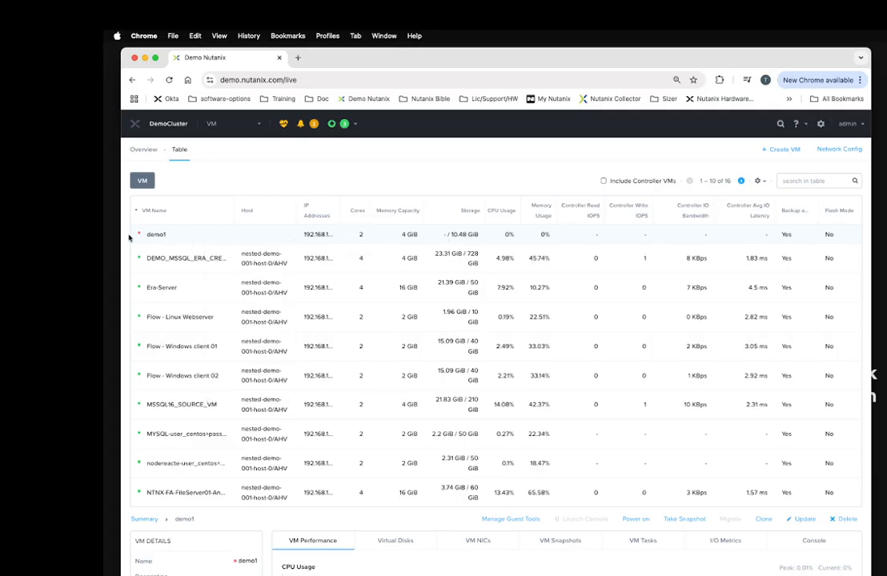
{"action": "right_click", "coordinate": [217, 234]}
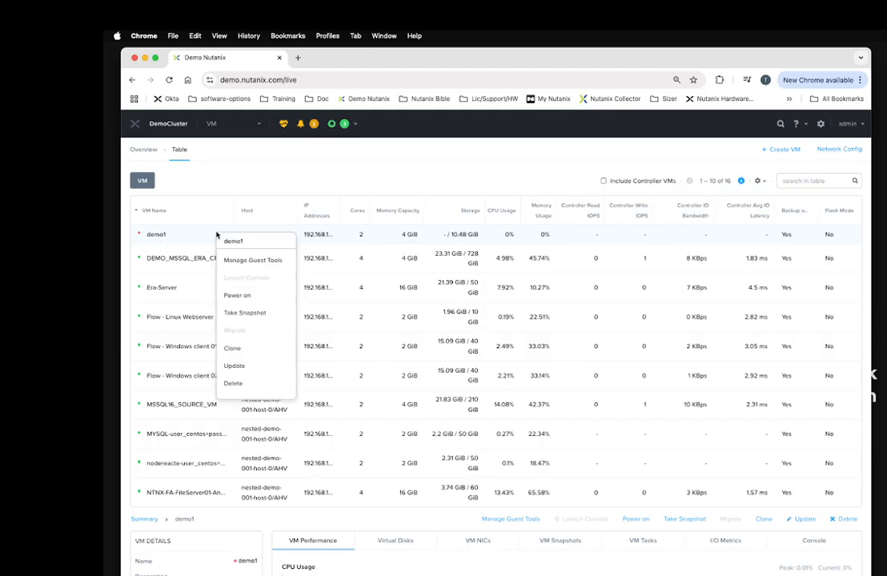
{"action": "left_click", "coordinate": [234, 297]}
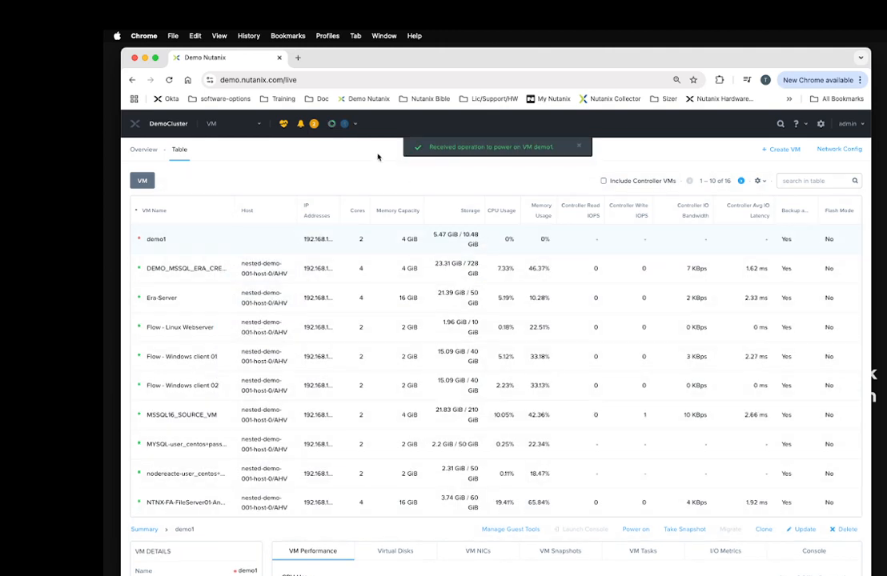
- Check the progress of the demo1 power-on operation in the recent tasks
{"action": "left_click", "coordinate": [344, 123]}
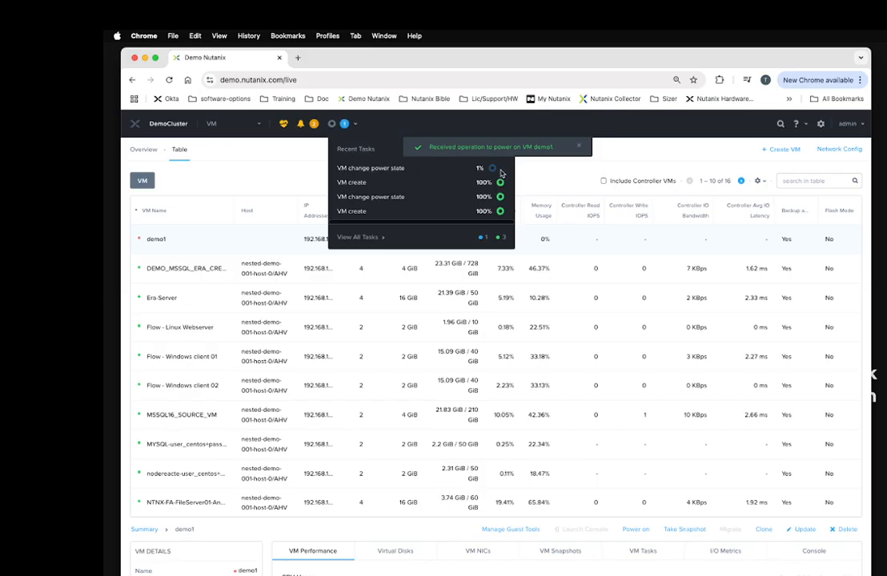
{"action": "left_click", "coordinate": [630, 154]}
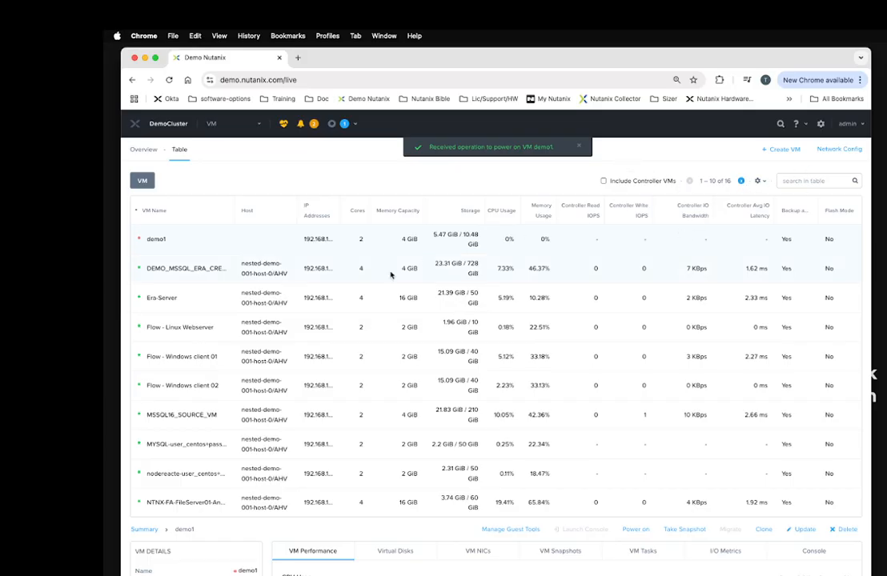
- Examine the Era-Server VM's performance, virtual disks, NICs, tasks and I/O metrics
{"action": "left_click", "coordinate": [197, 299]}
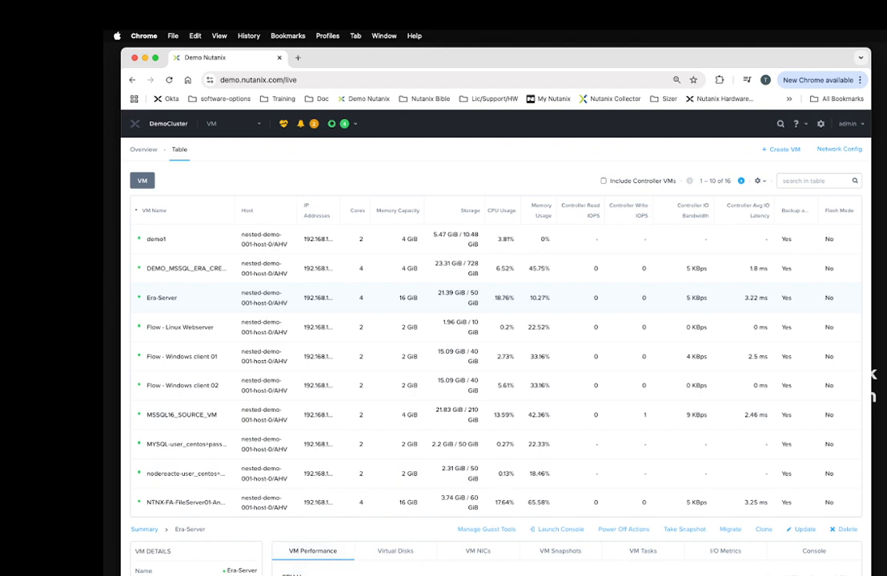
{"action": "scroll", "coordinate": [496, 360], "scroll_direction": "down", "scroll_amount": 5}
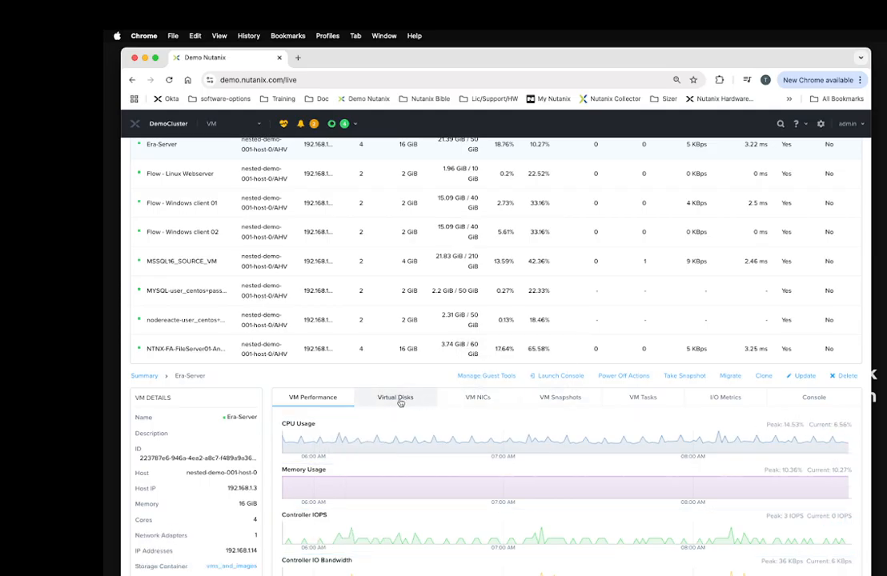
{"action": "left_click", "coordinate": [393, 398]}
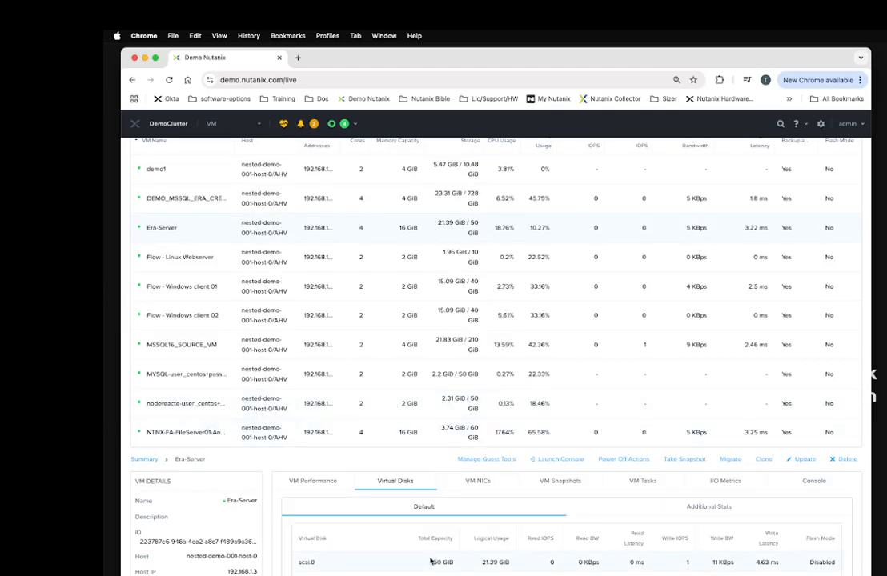
{"action": "left_click", "coordinate": [490, 488]}
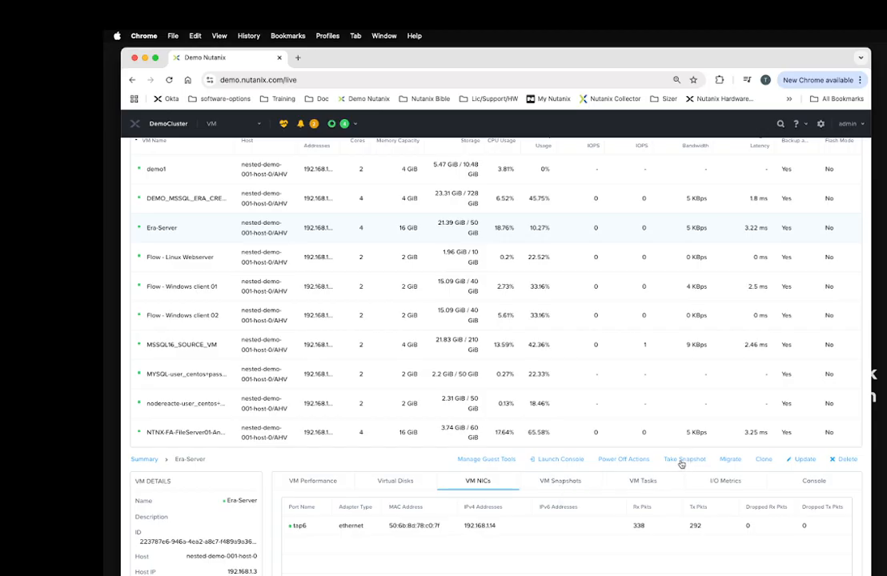
{"action": "left_click", "coordinate": [635, 484]}
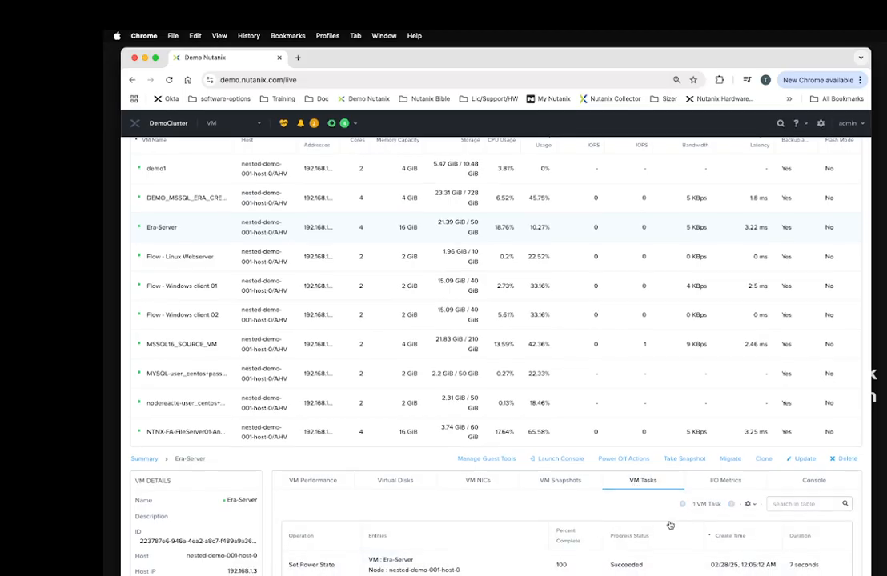
{"action": "left_click", "coordinate": [724, 483]}
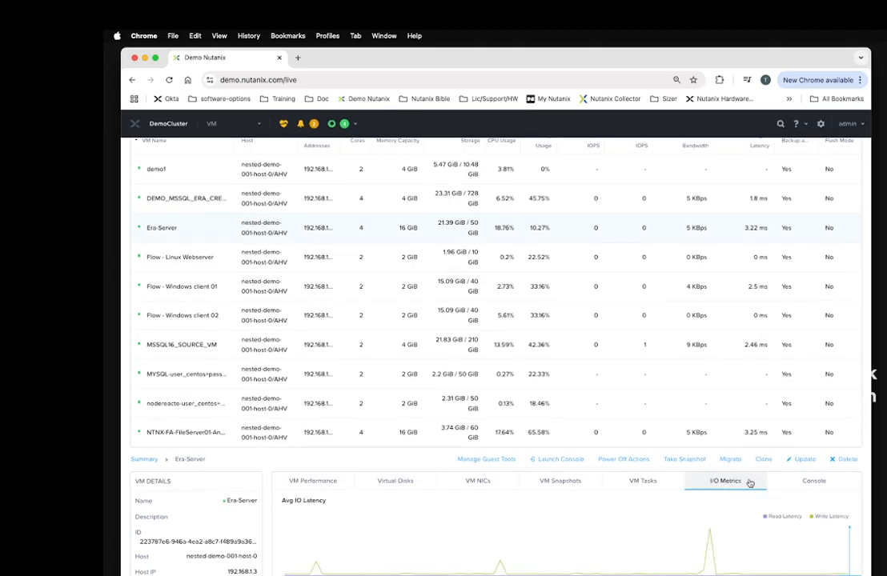
{"action": "scroll", "coordinate": [744, 478], "scroll_direction": "down", "scroll_amount": 2}
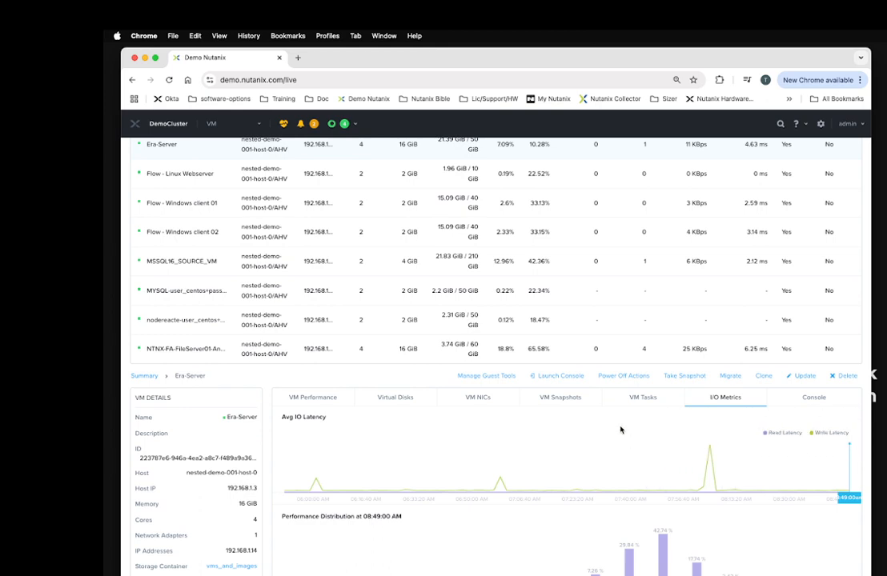
{"action": "scroll", "coordinate": [452, 377], "scroll_direction": "up", "scroll_amount": 1}
{"action": "scroll", "coordinate": [452, 376], "scroll_direction": "up", "scroll_amount": 4}
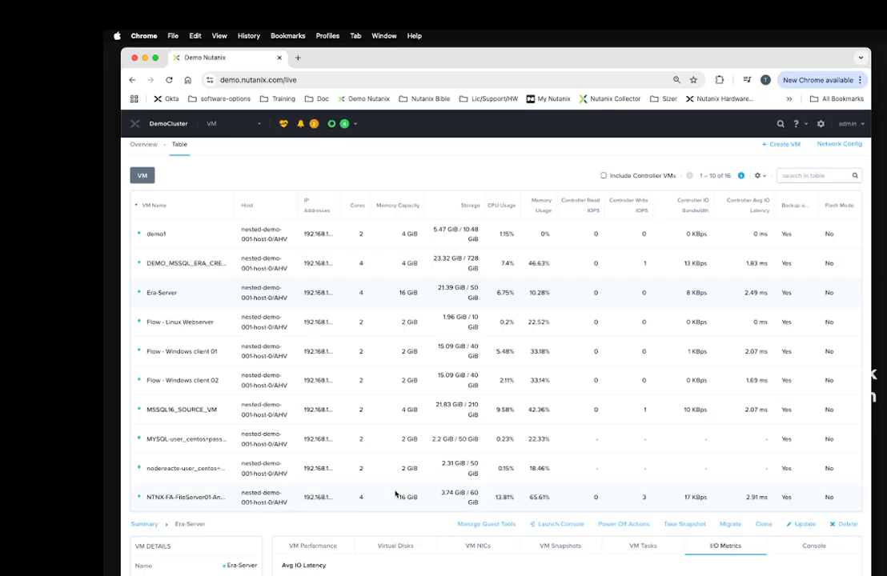
- Review the VM details summary of Era-Server and return to the VM table
{"action": "scroll", "coordinate": [360, 480], "scroll_direction": "down", "scroll_amount": 5}
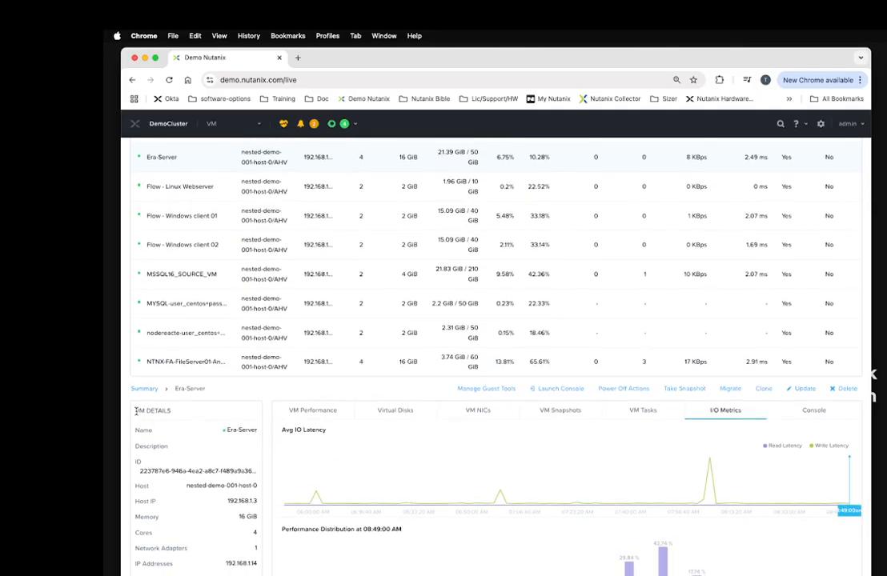
{"action": "left_click_drag", "start_coordinate": [135, 411], "coordinate": [183, 413]}
{"action": "left_click", "coordinate": [194, 410]}
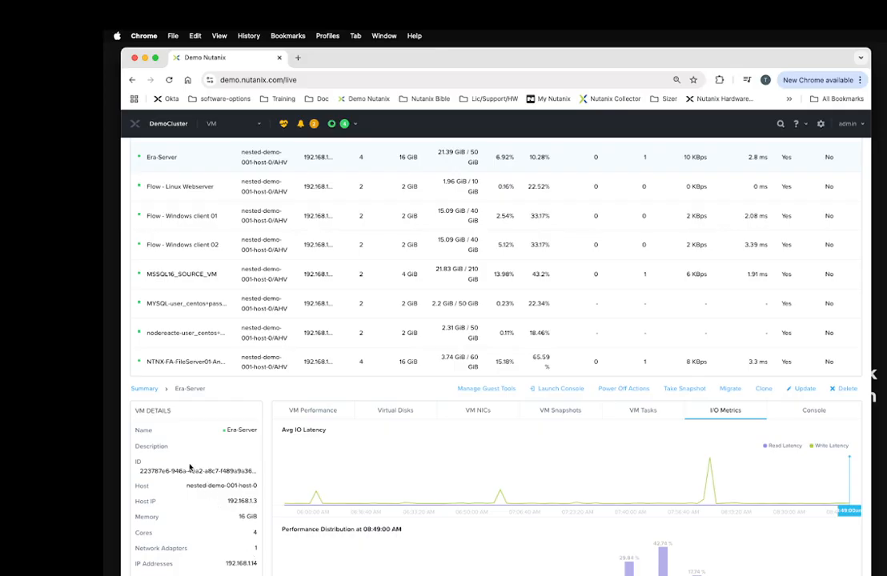
{"action": "scroll", "coordinate": [227, 473], "scroll_direction": "up", "scroll_amount": 4}
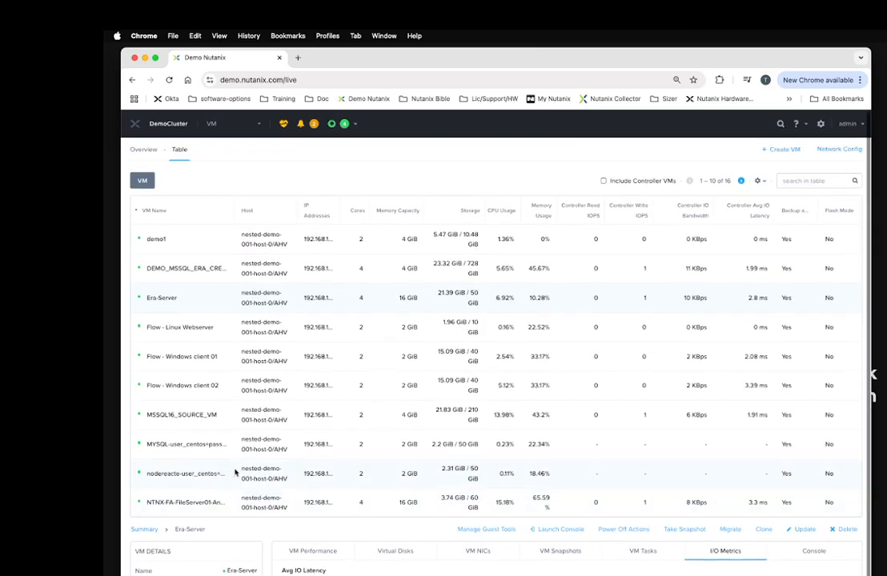